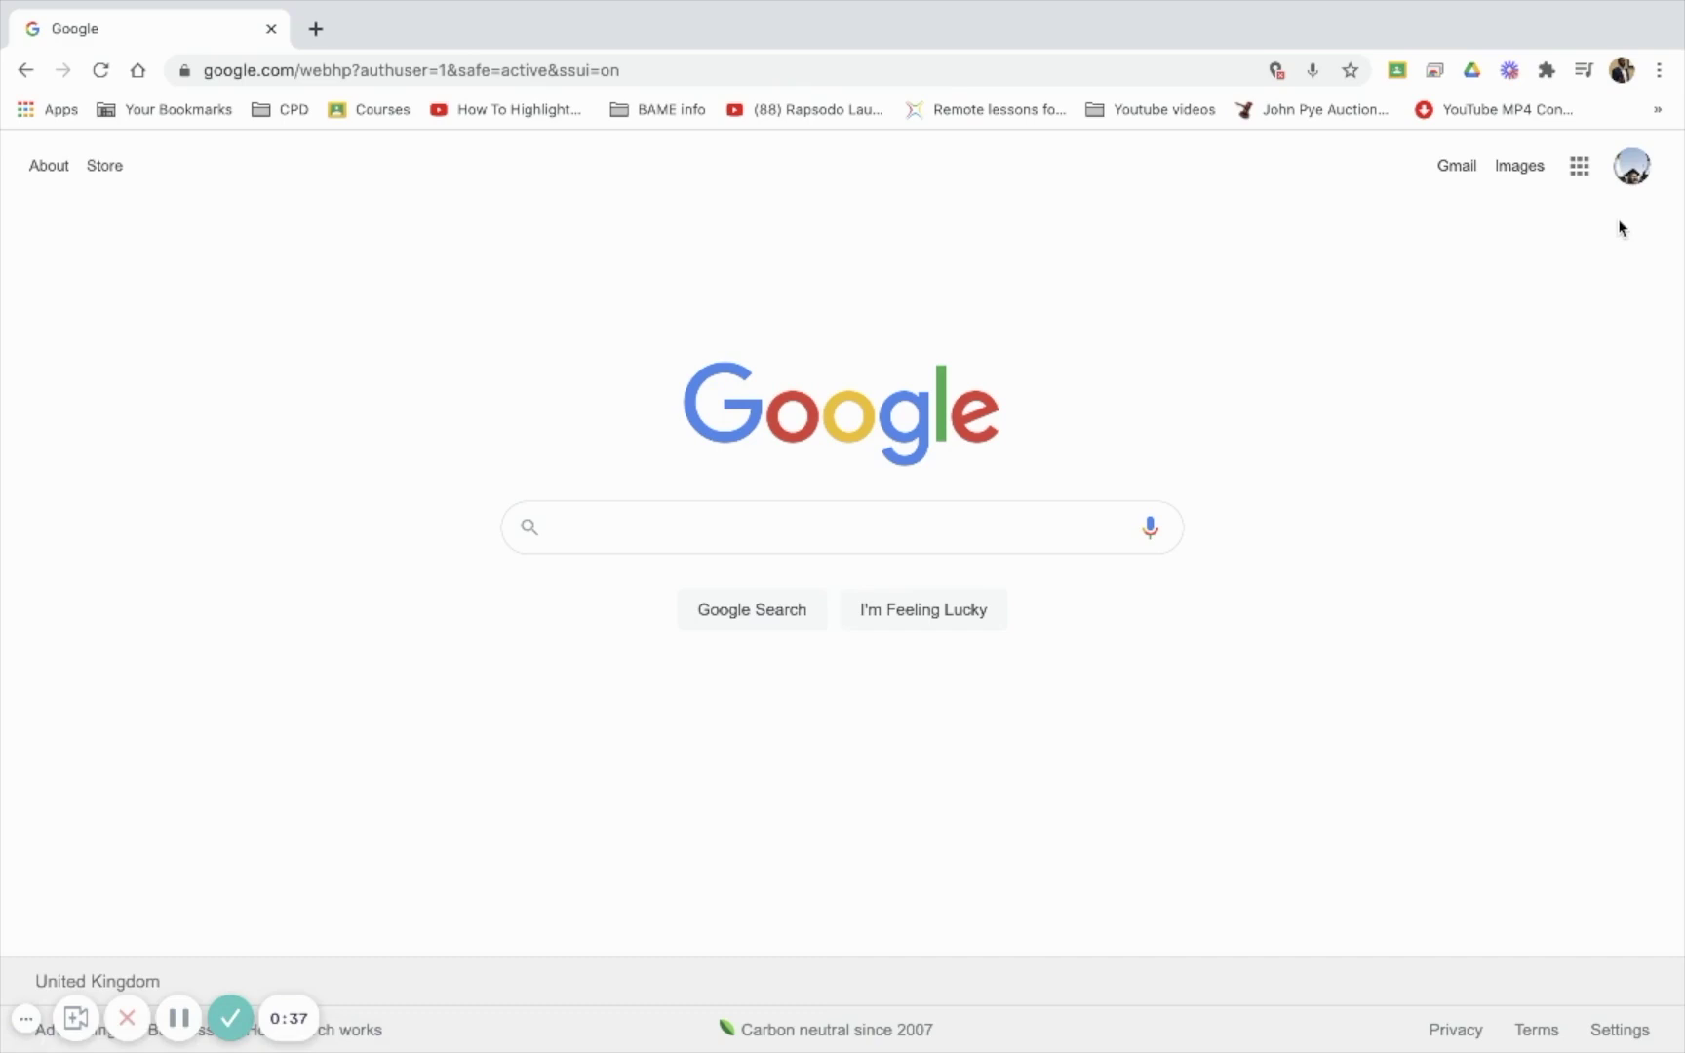
# - Launch Classroom from the Google apps menu to reach the Understanding Google Classroom Drive folder
pyautogui.click(1581, 168)
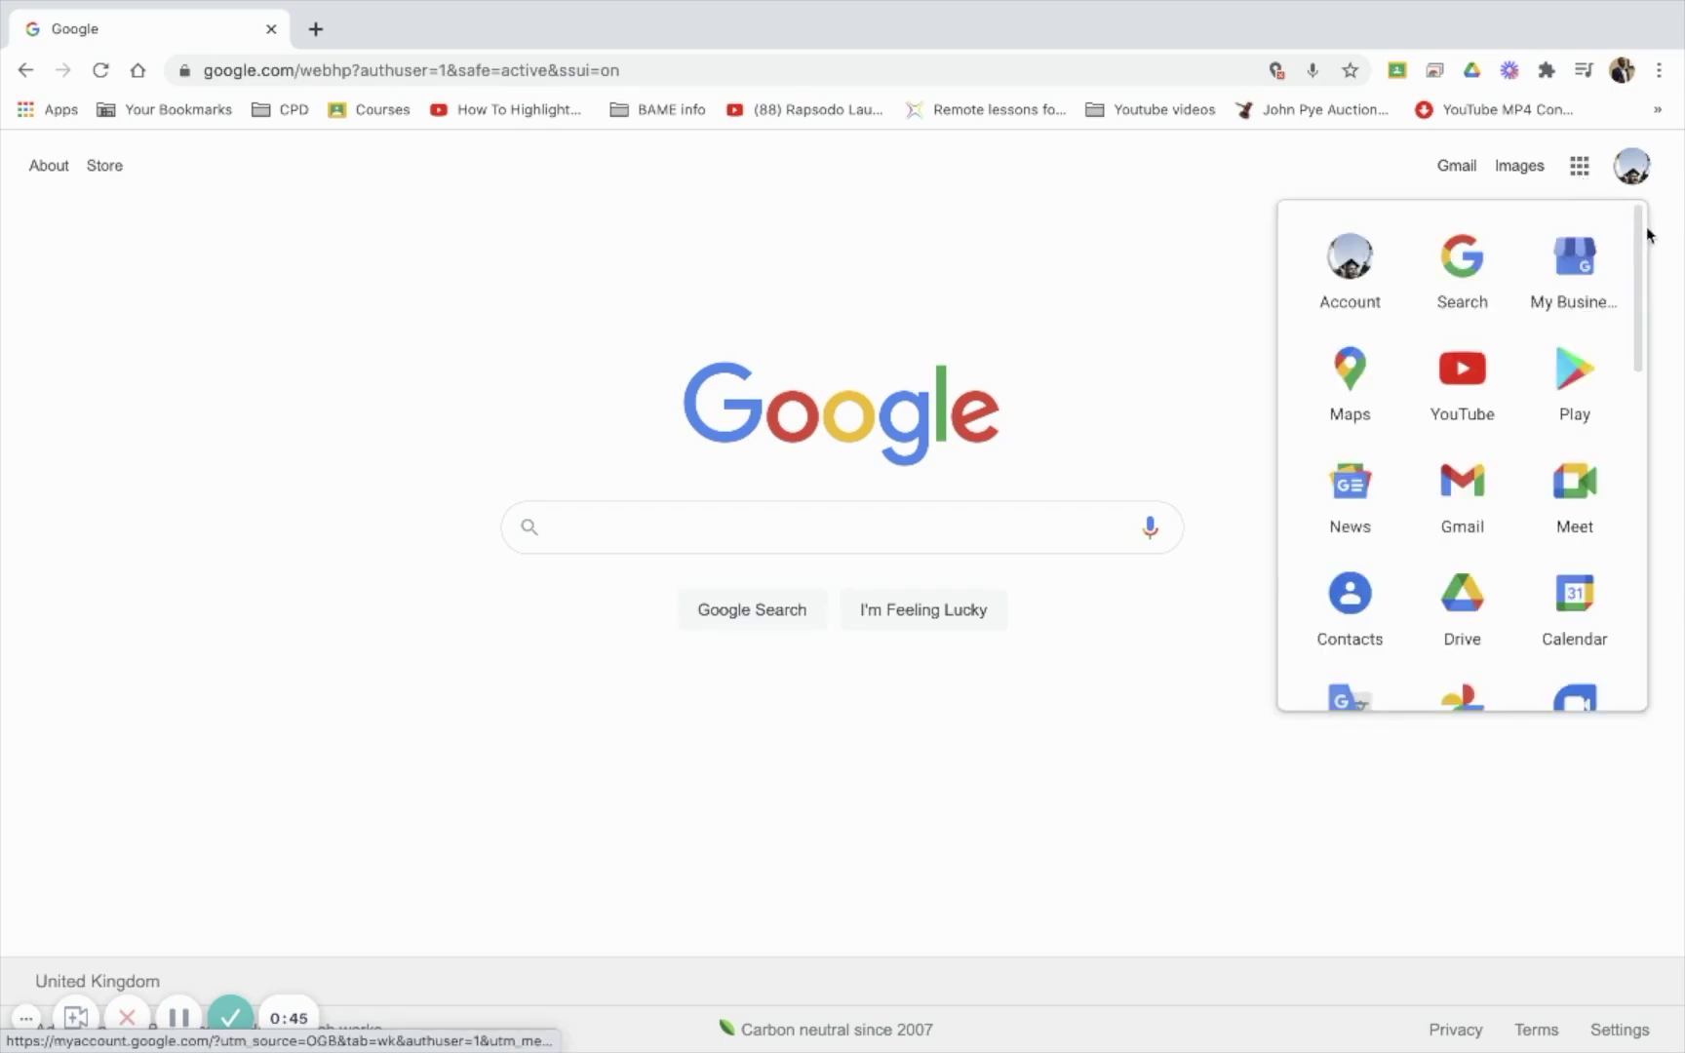
pyautogui.moveTo(1642, 237)
pyautogui.mouseDown()
pyautogui.moveTo(1679, 391)
pyautogui.moveTo(1643, 236)
pyautogui.mouseUp()
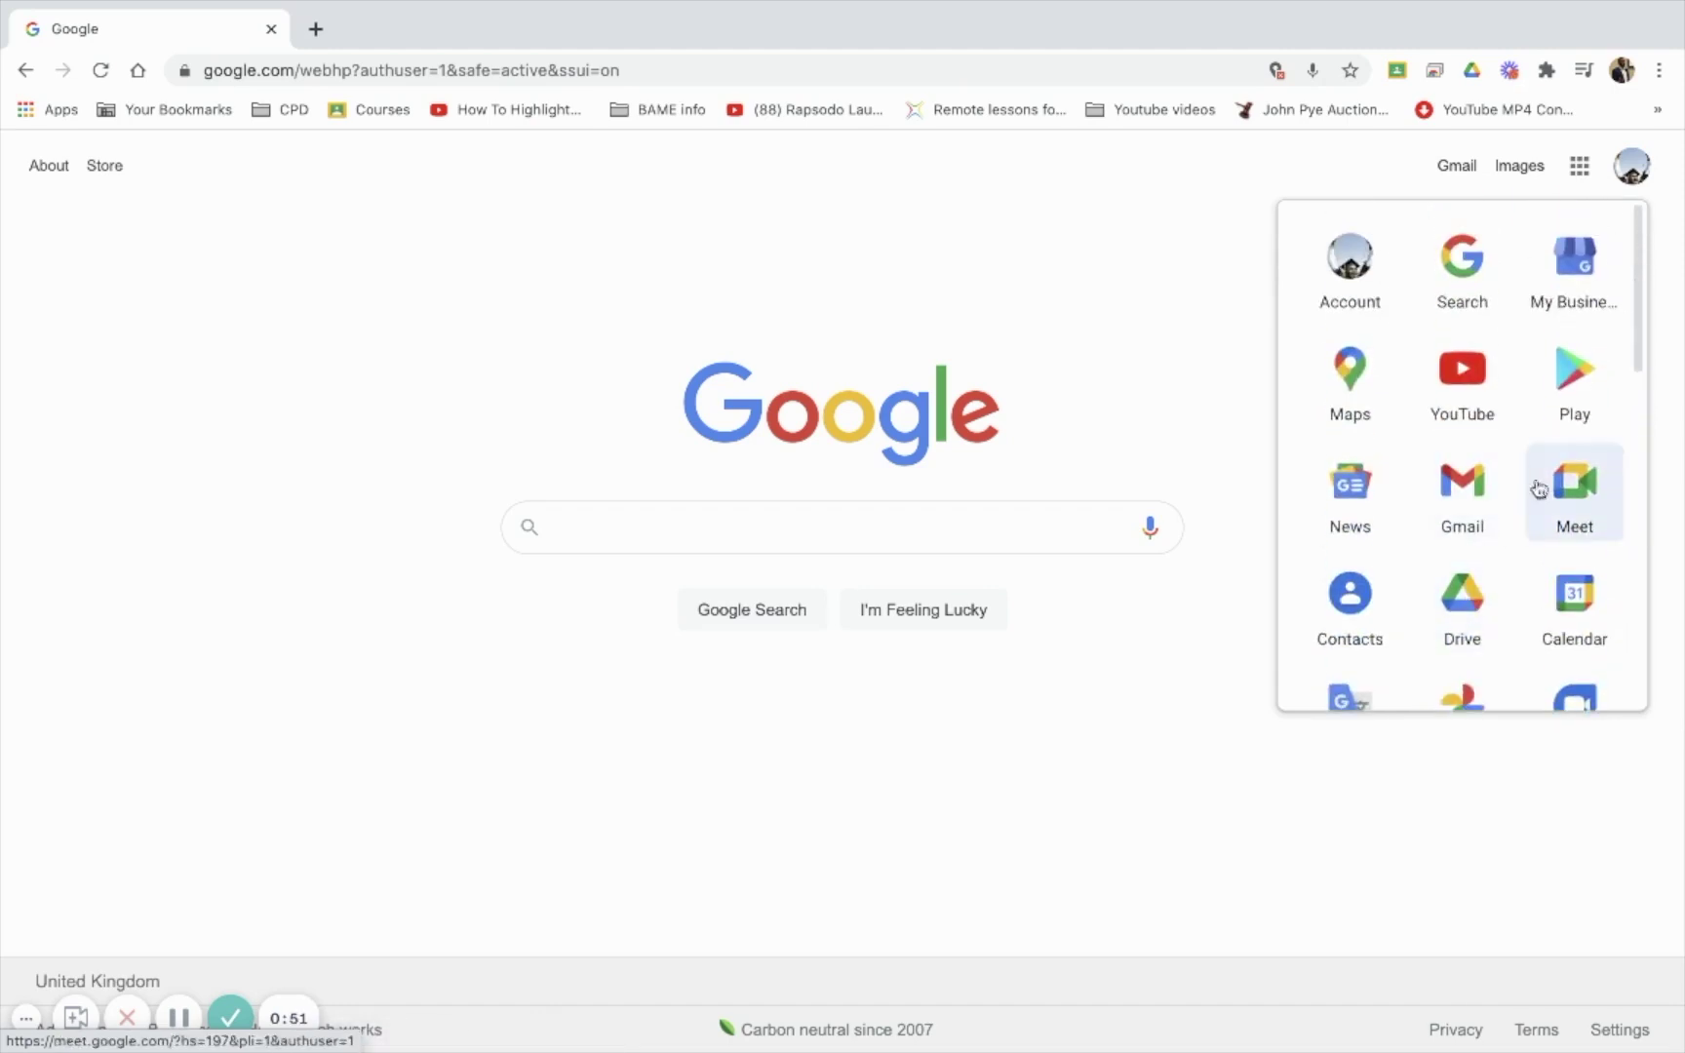
pyautogui.moveTo(1641, 303); pyautogui.dragTo(1640, 527)
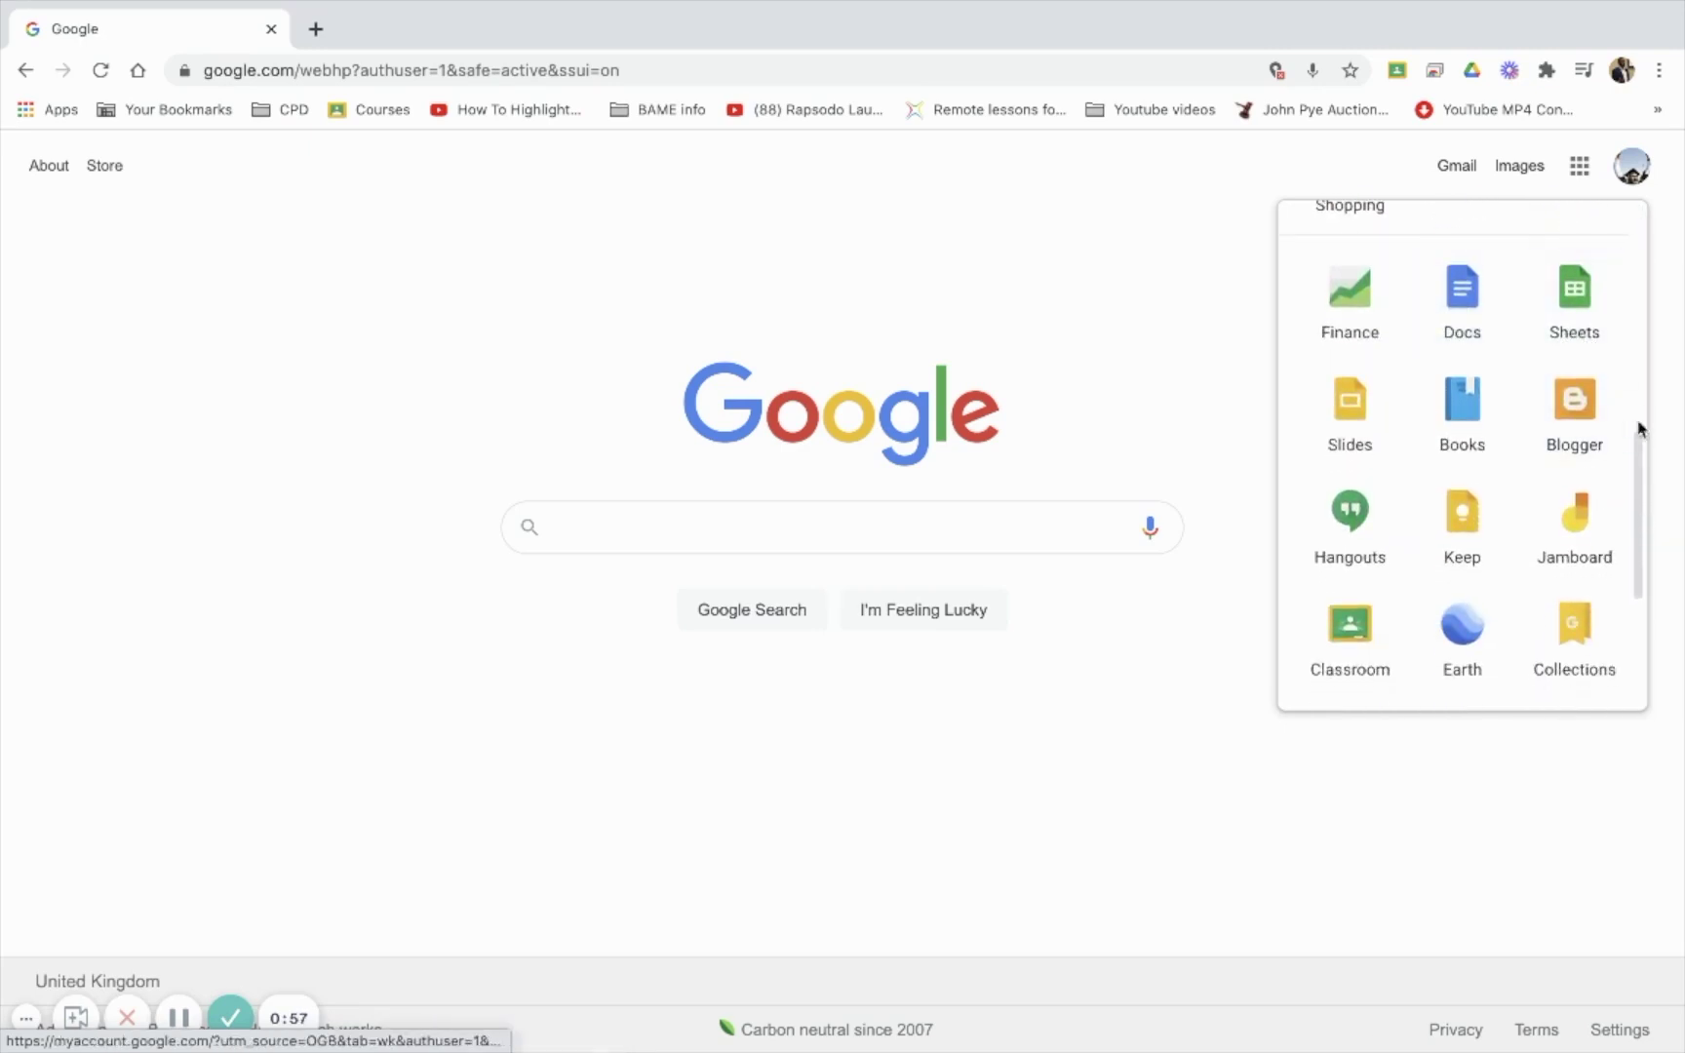
pyautogui.moveTo(1643, 487); pyautogui.dragTo(1649, 542)
pyautogui.scroll(-2, 1650, 543)
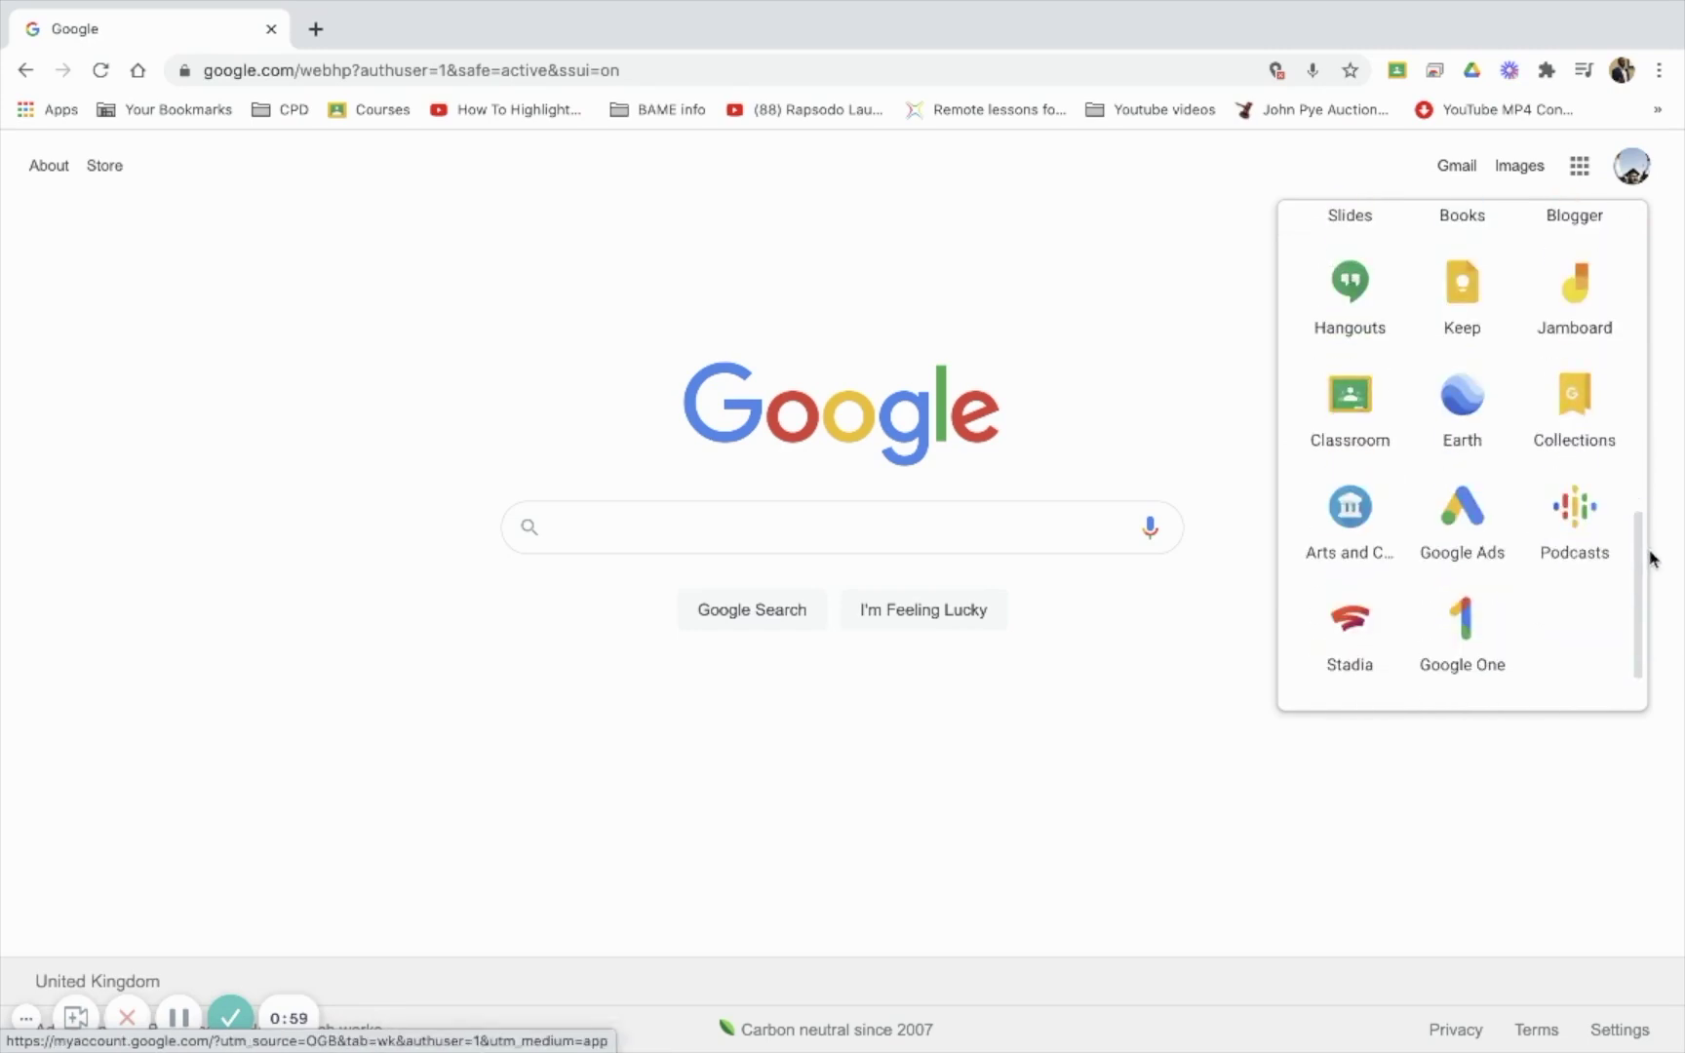
pyautogui.click(1349, 409)
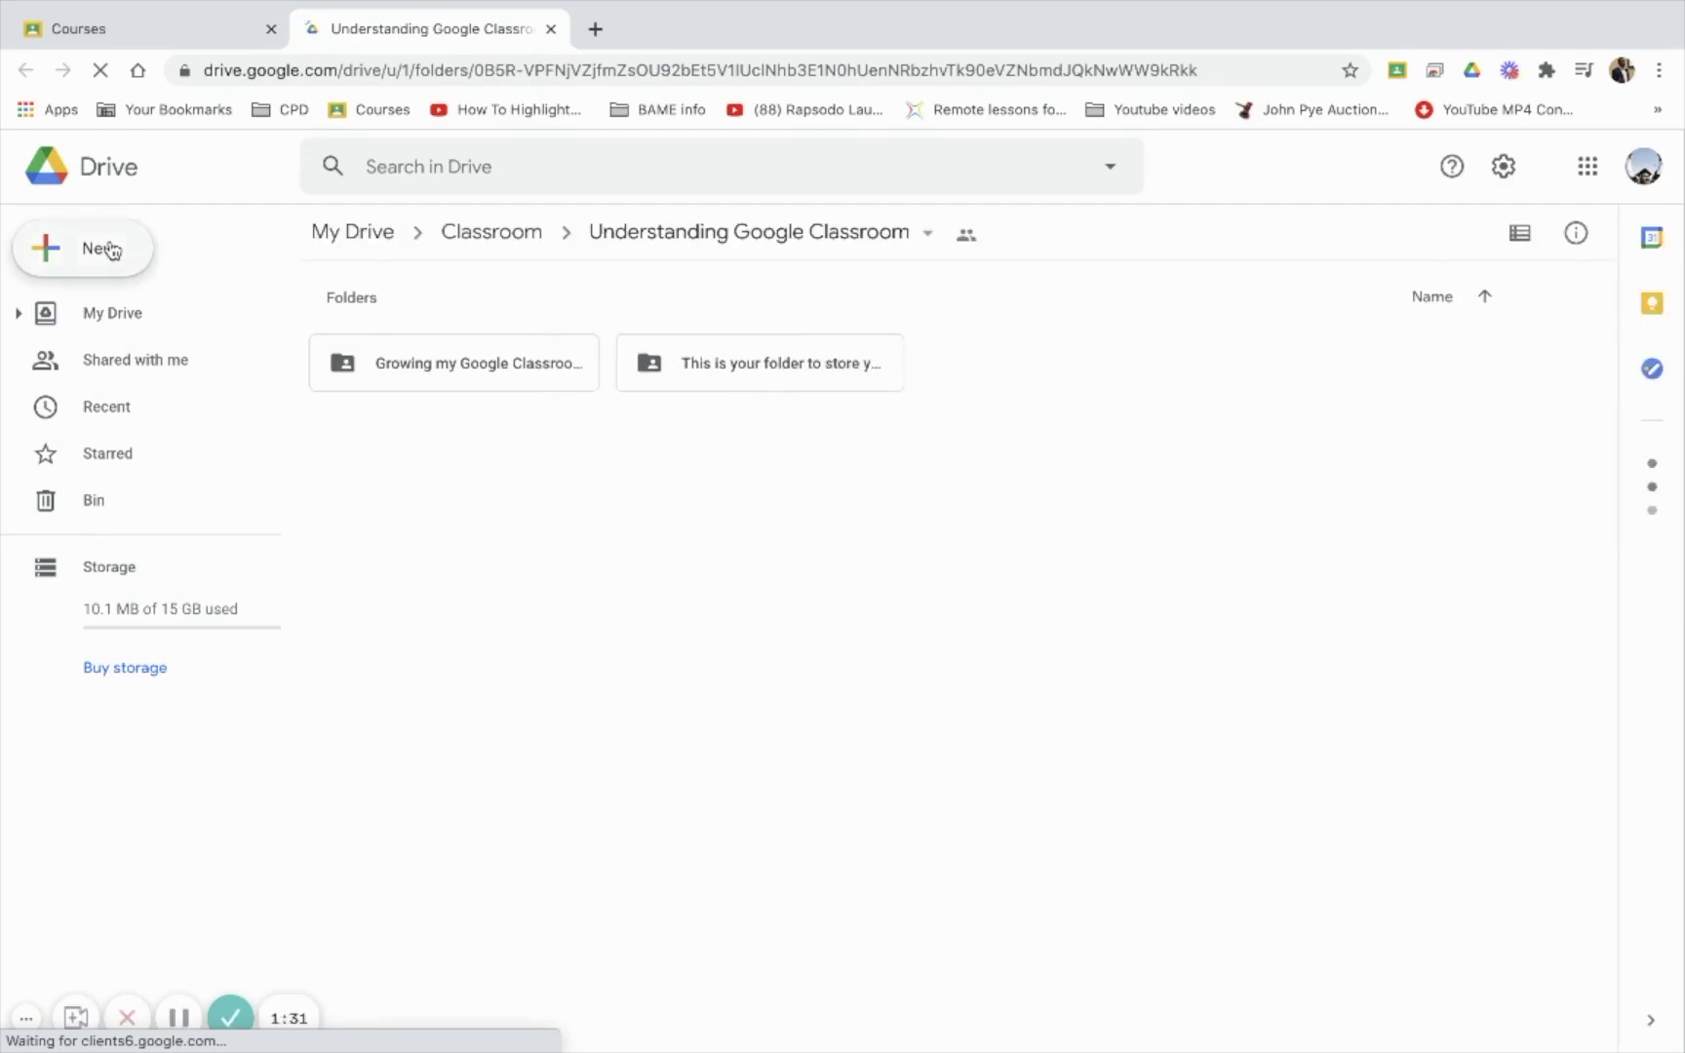
# - Add an untitled Google Doc to the shared Understanding Google Classroom folder via New
pyautogui.click(112, 250)
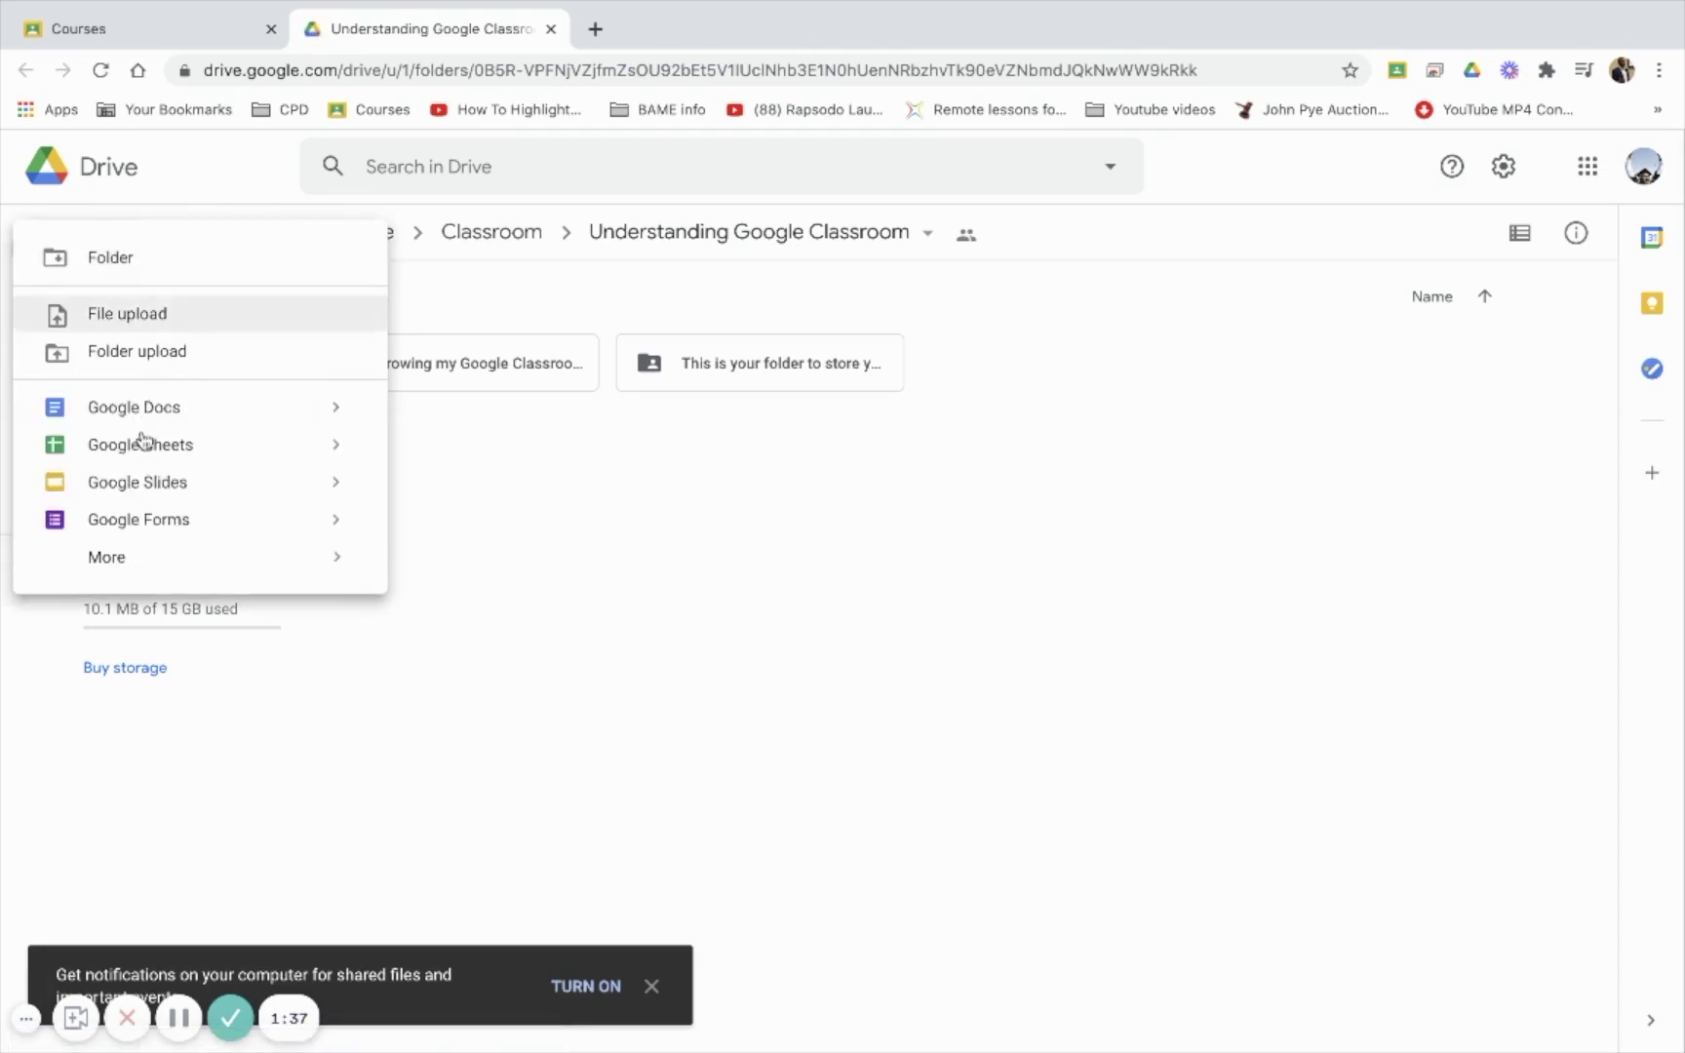
pyautogui.click(224, 414)
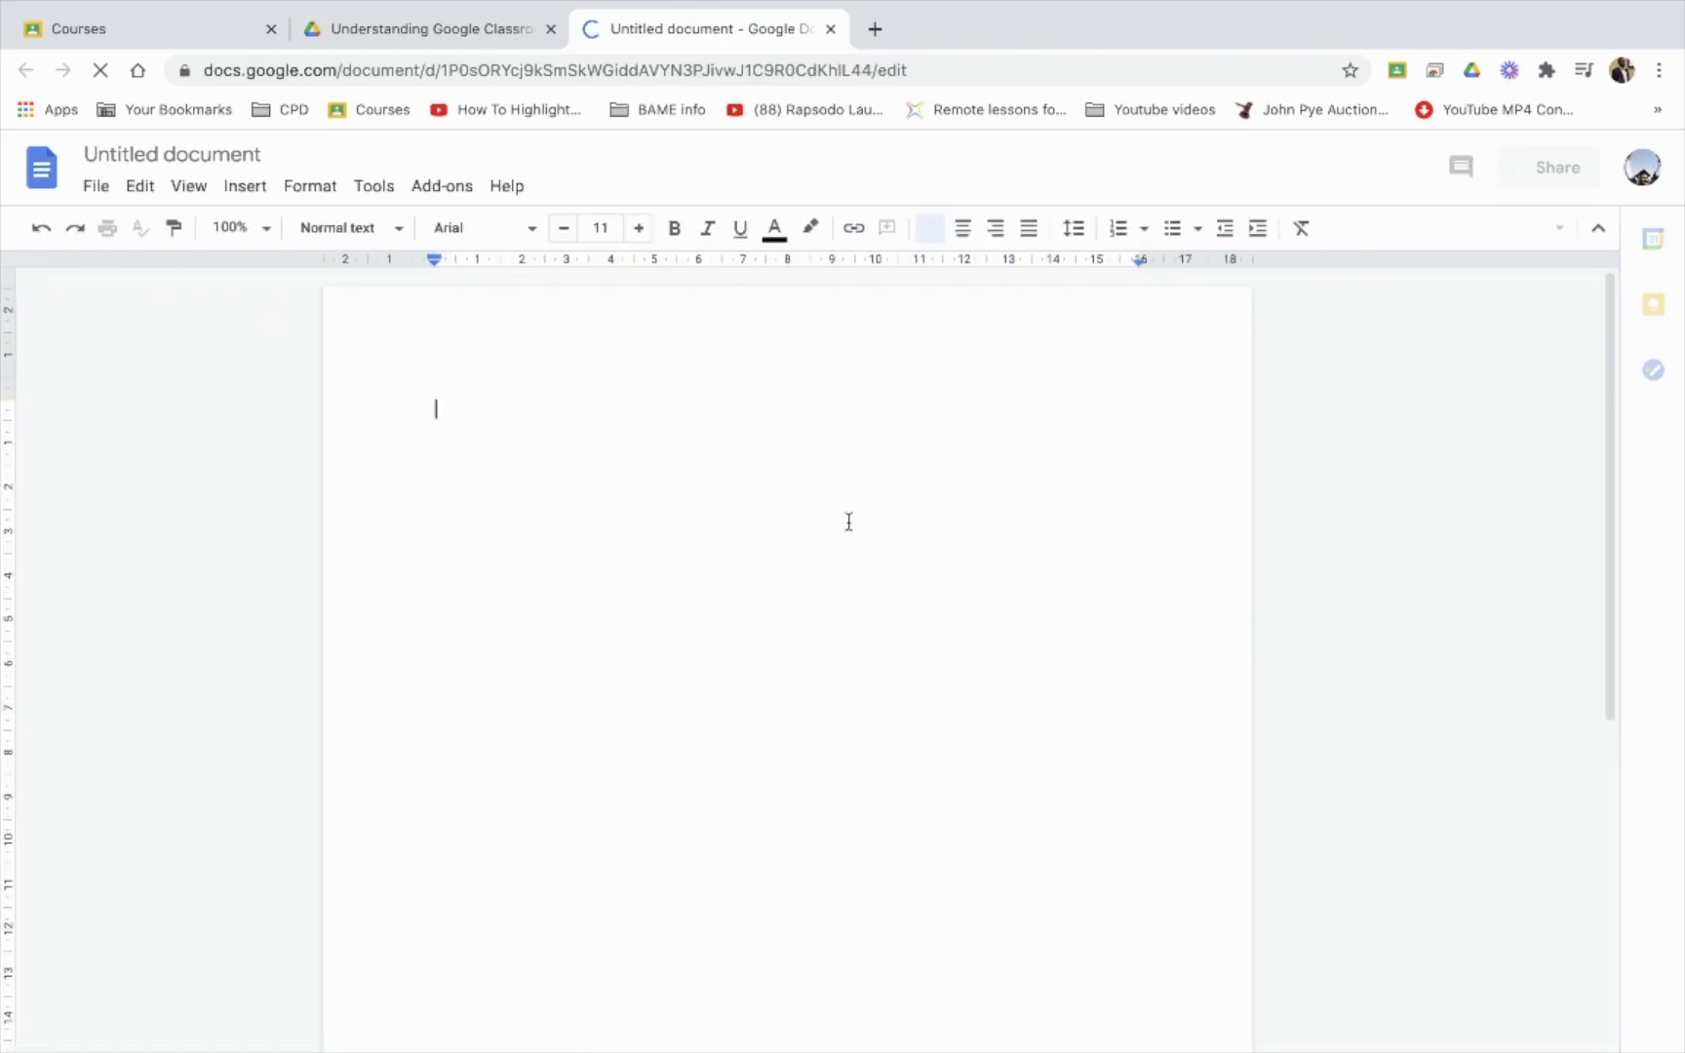
pyautogui.write('This is')
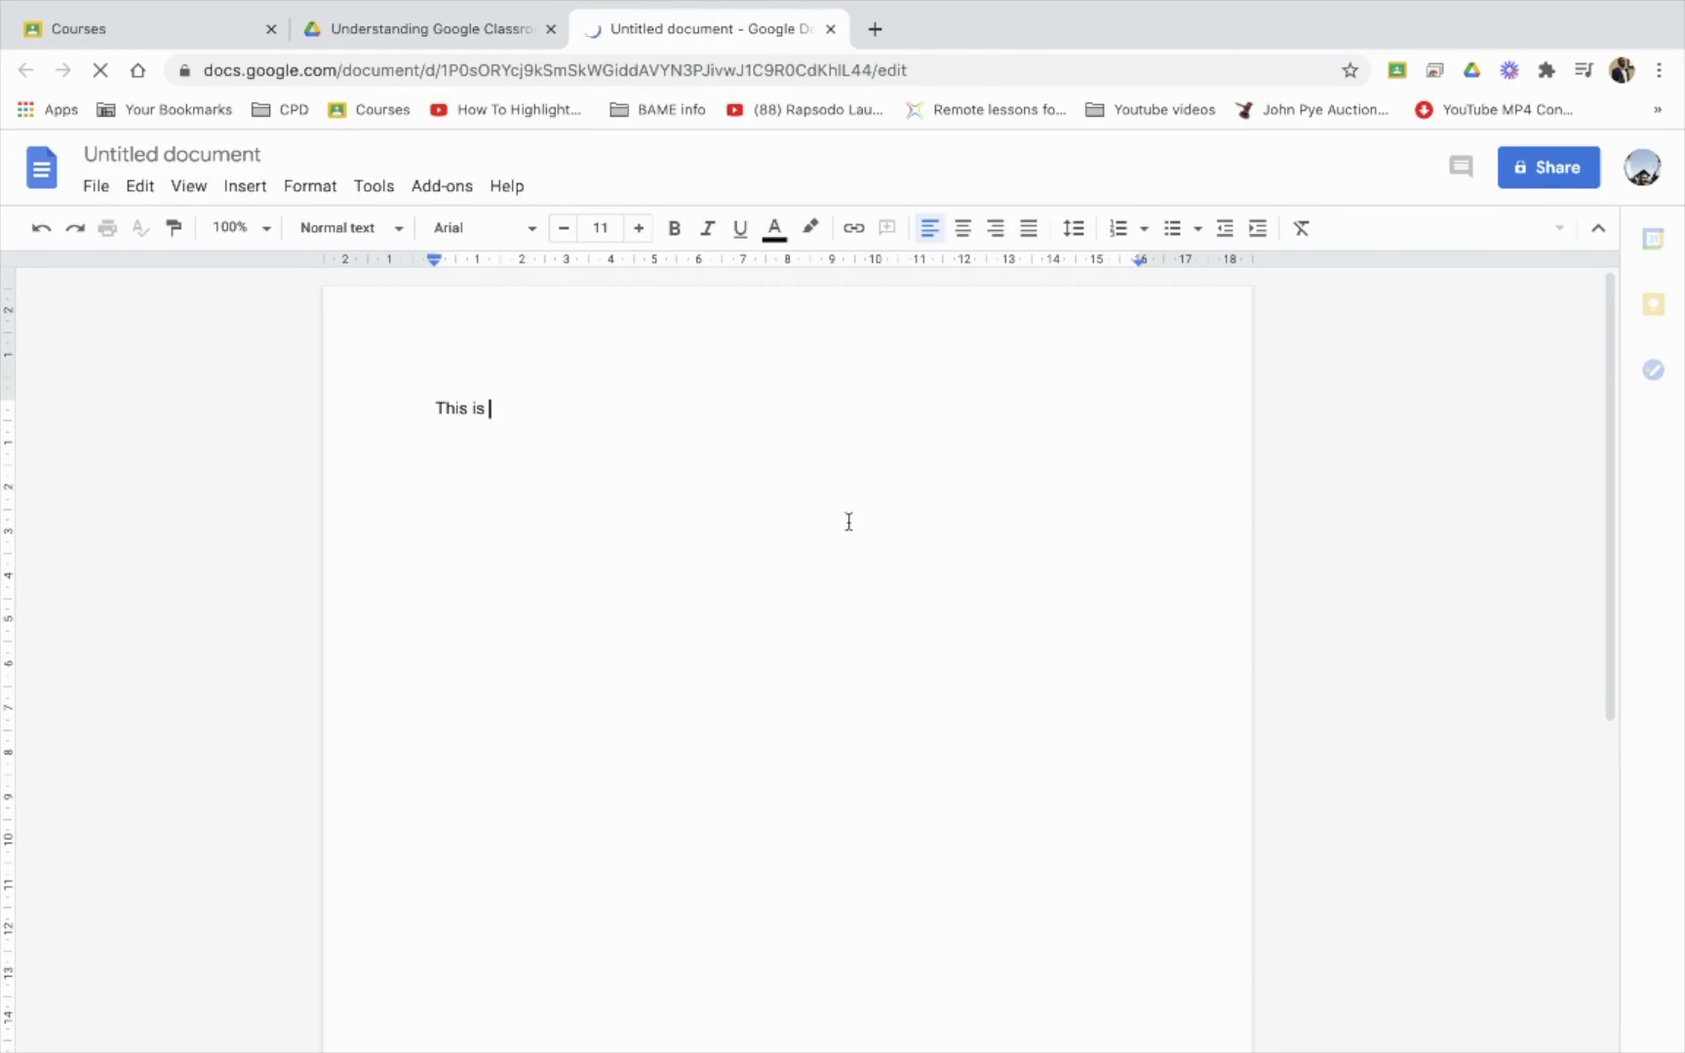
pyautogui.write(' my first ')
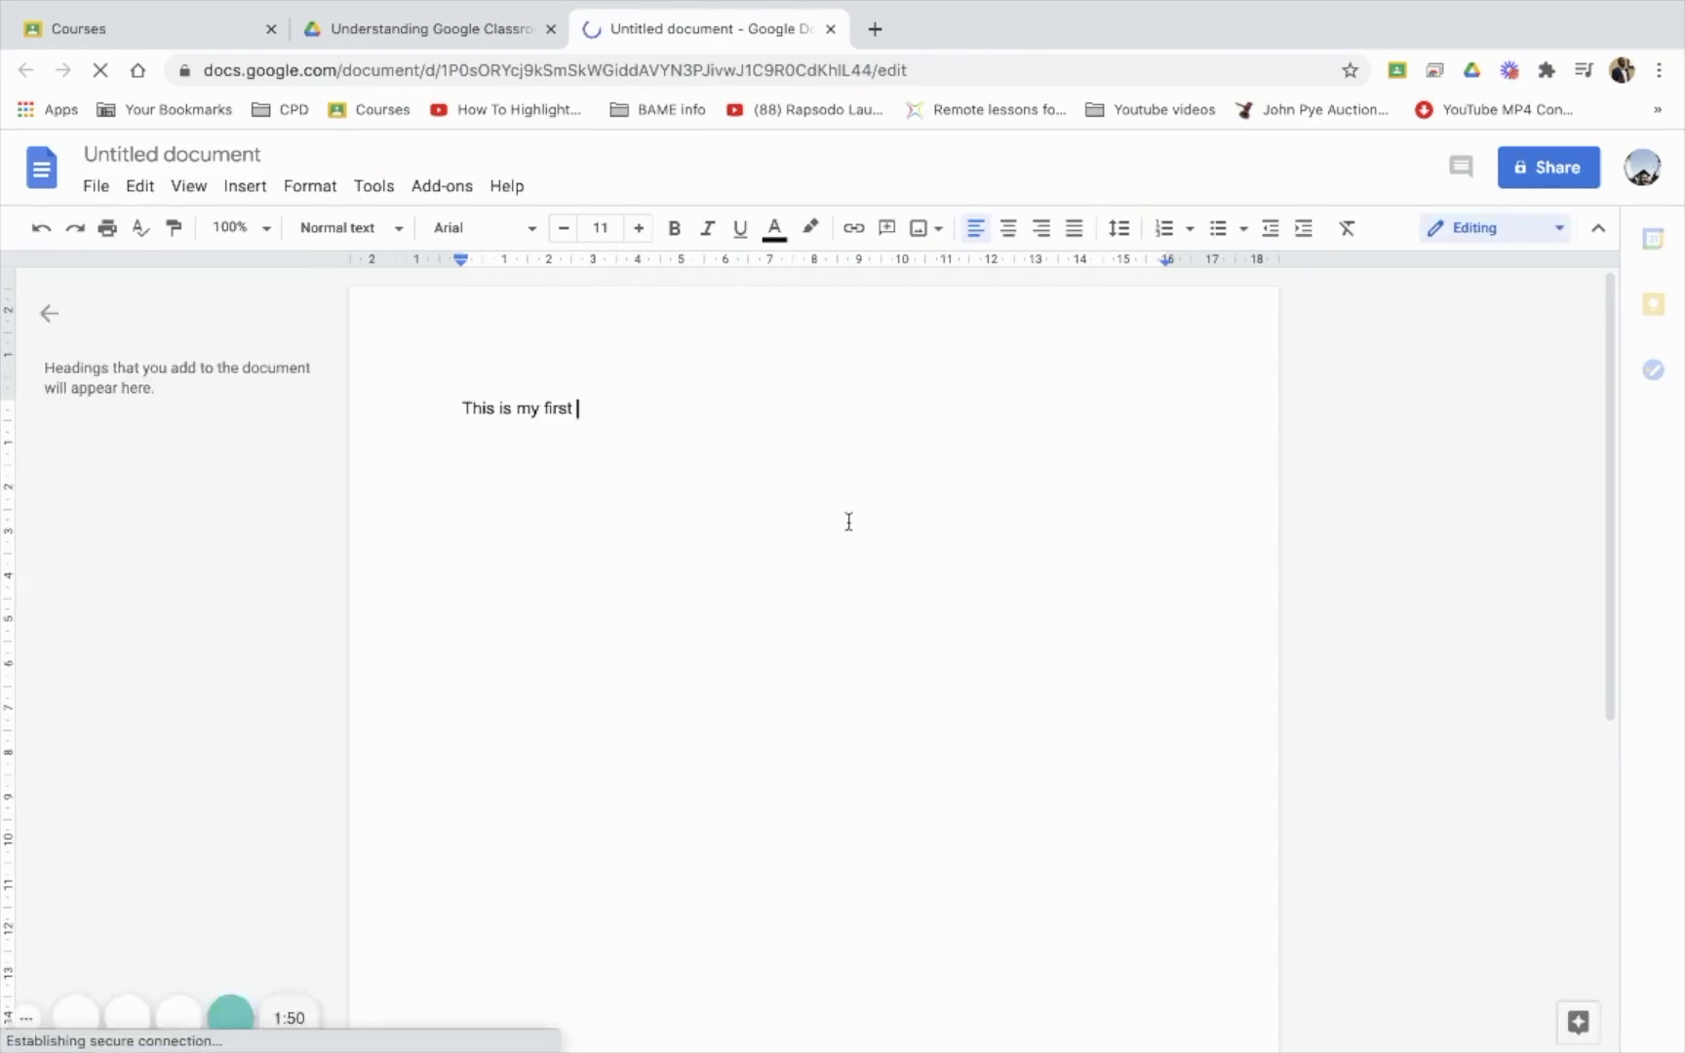
pyautogui.write('try')
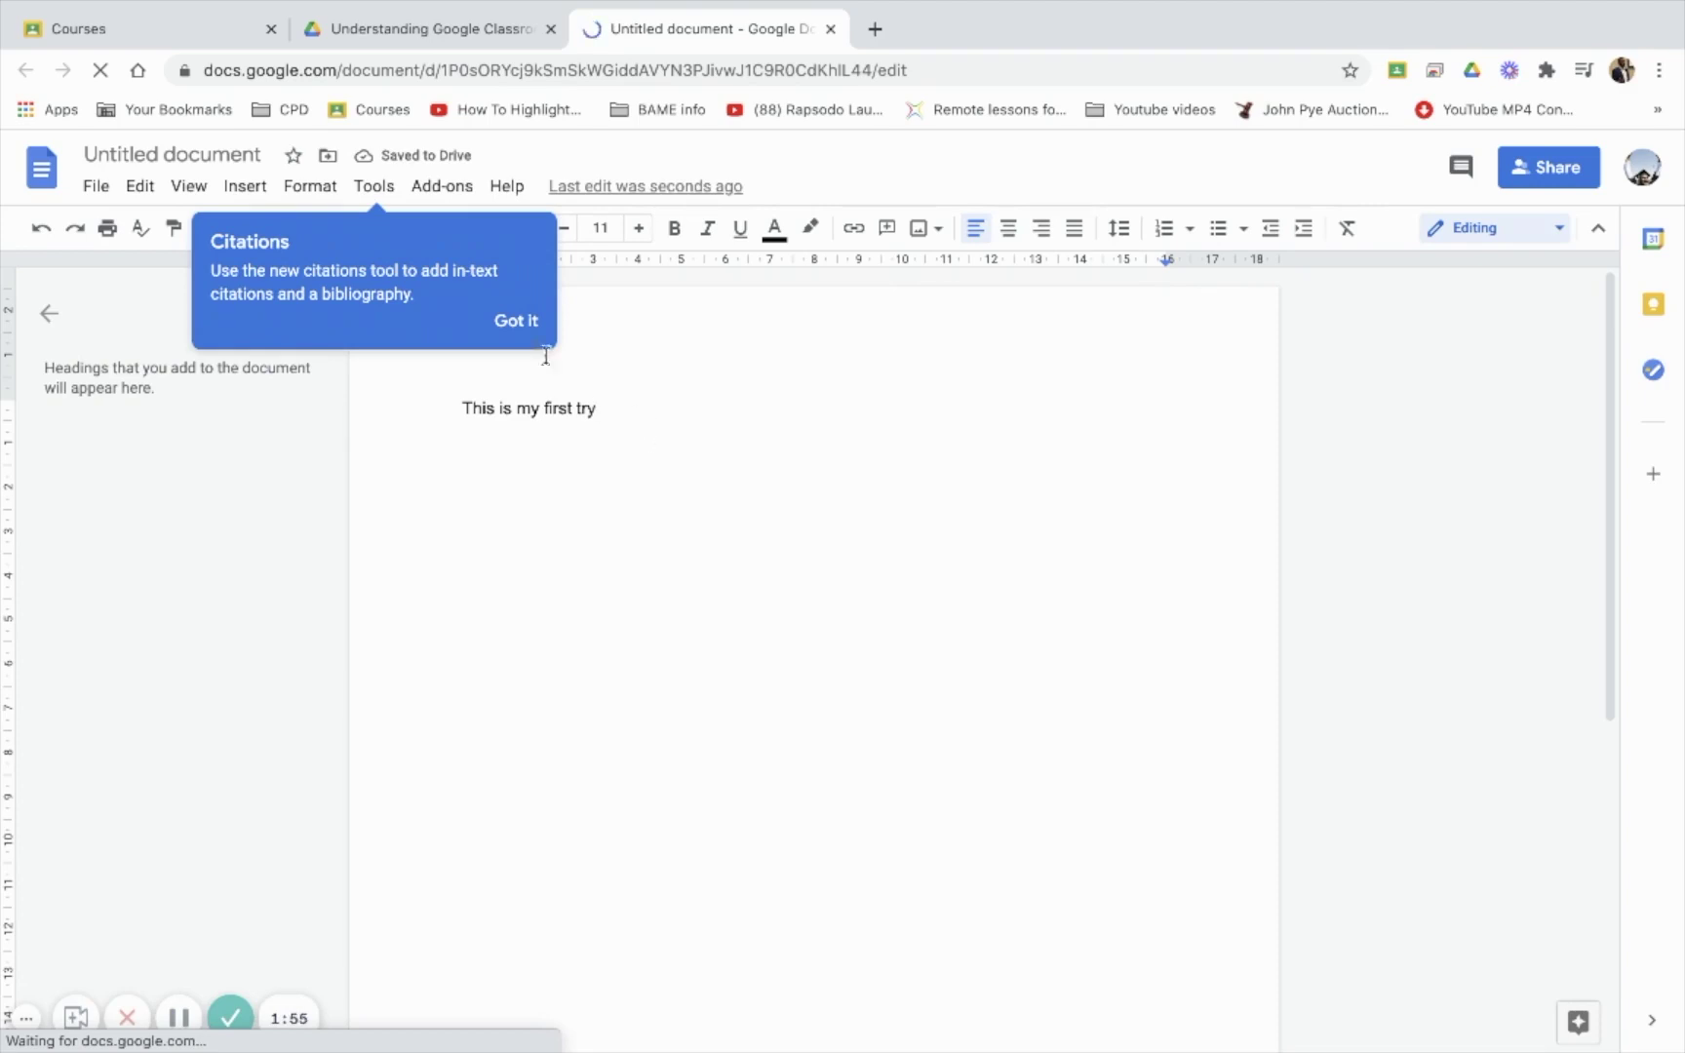
# - Finish the 'This is my first try' line, accept it as the document title, and close the document
pyautogui.click(517, 321)
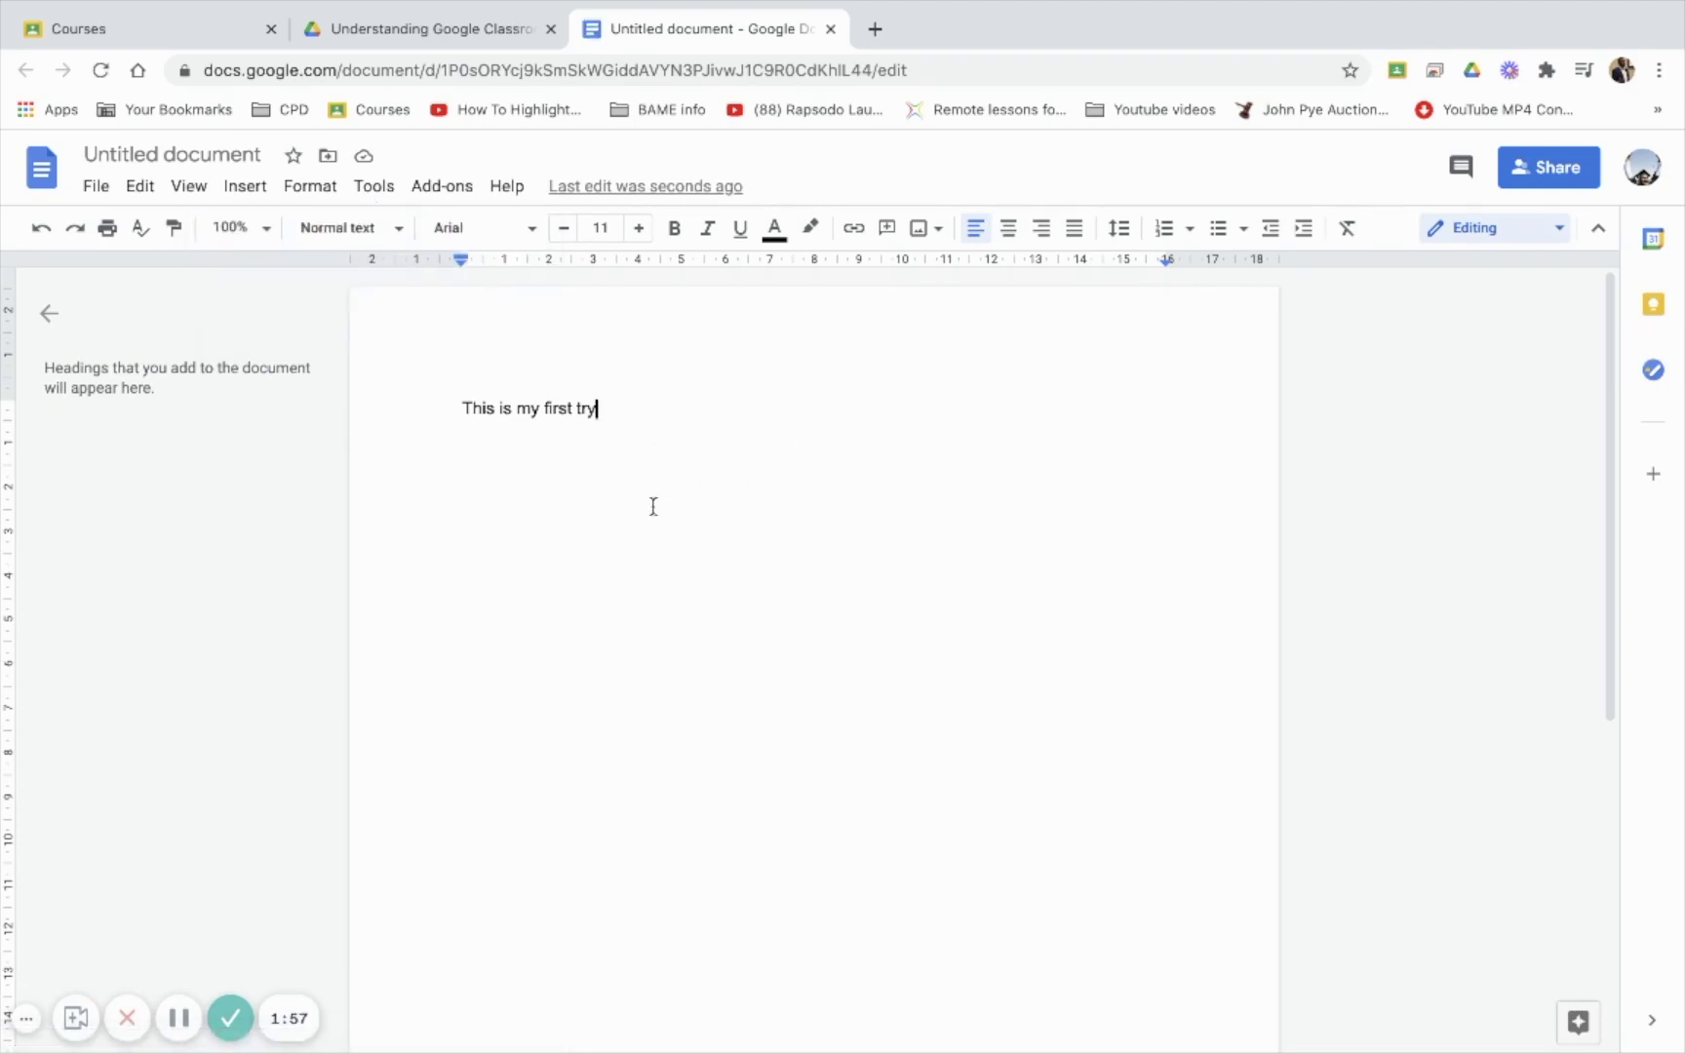
pyautogui.press('Return')
pyautogui.click(133, 156)
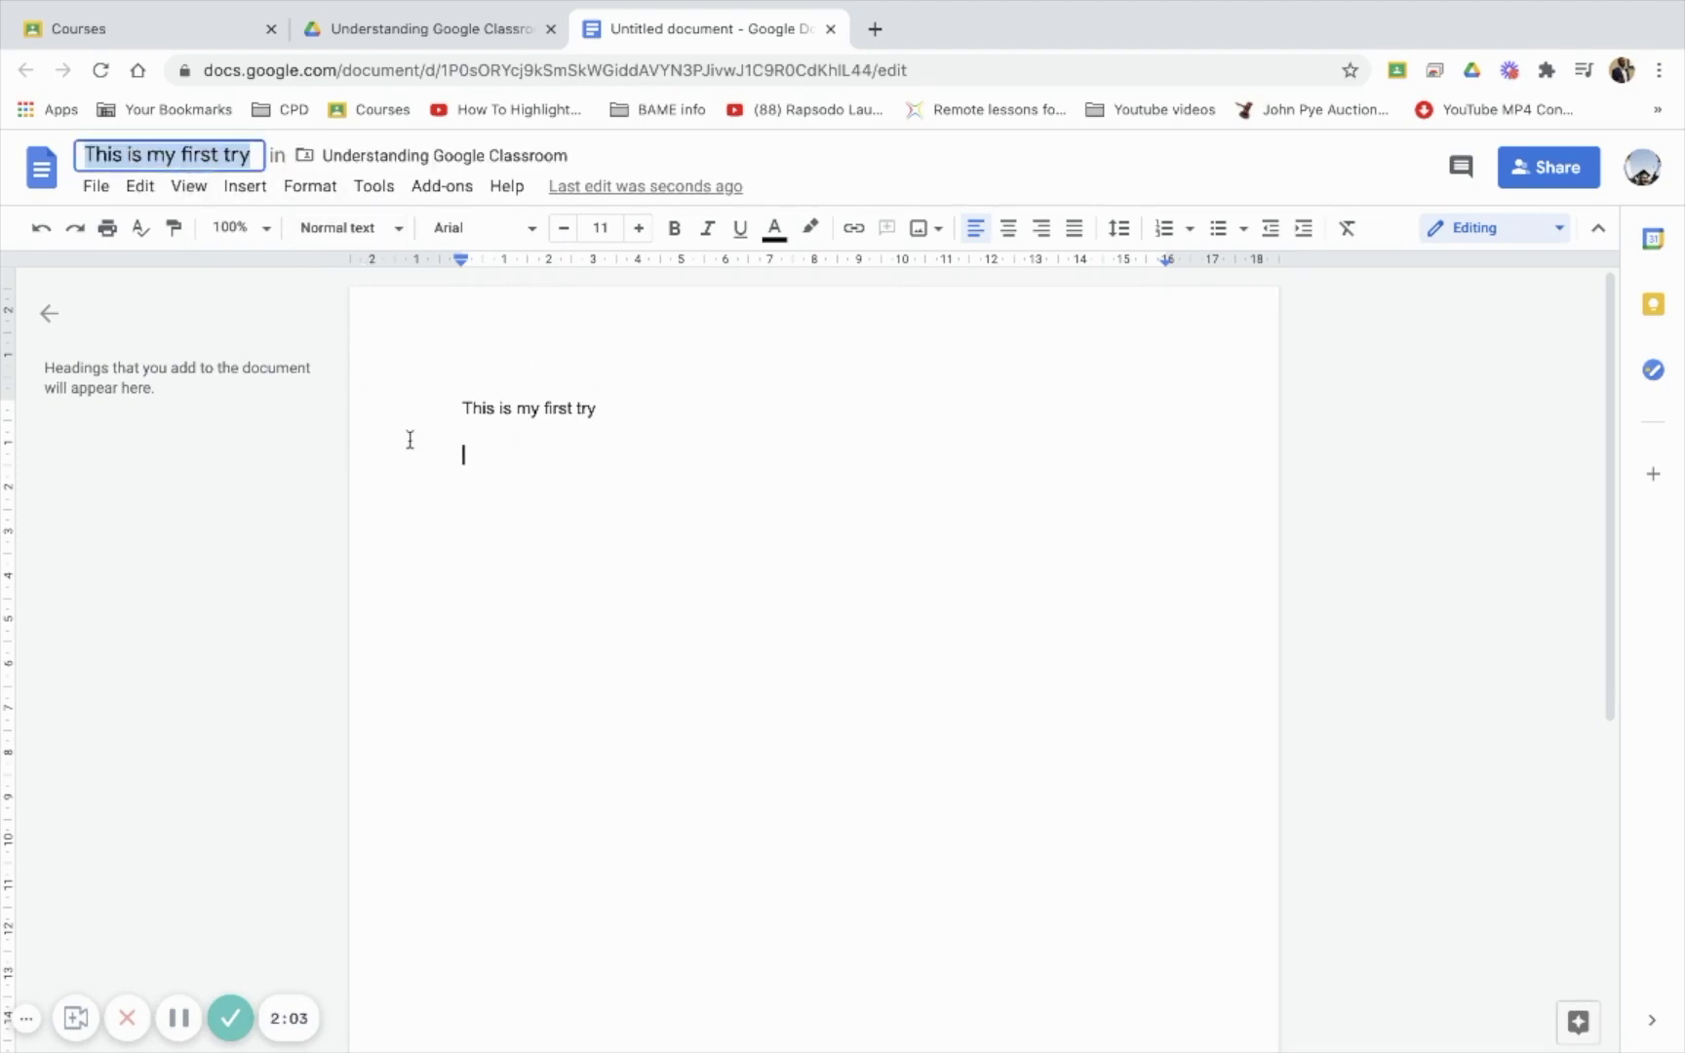
pyautogui.press('Return')
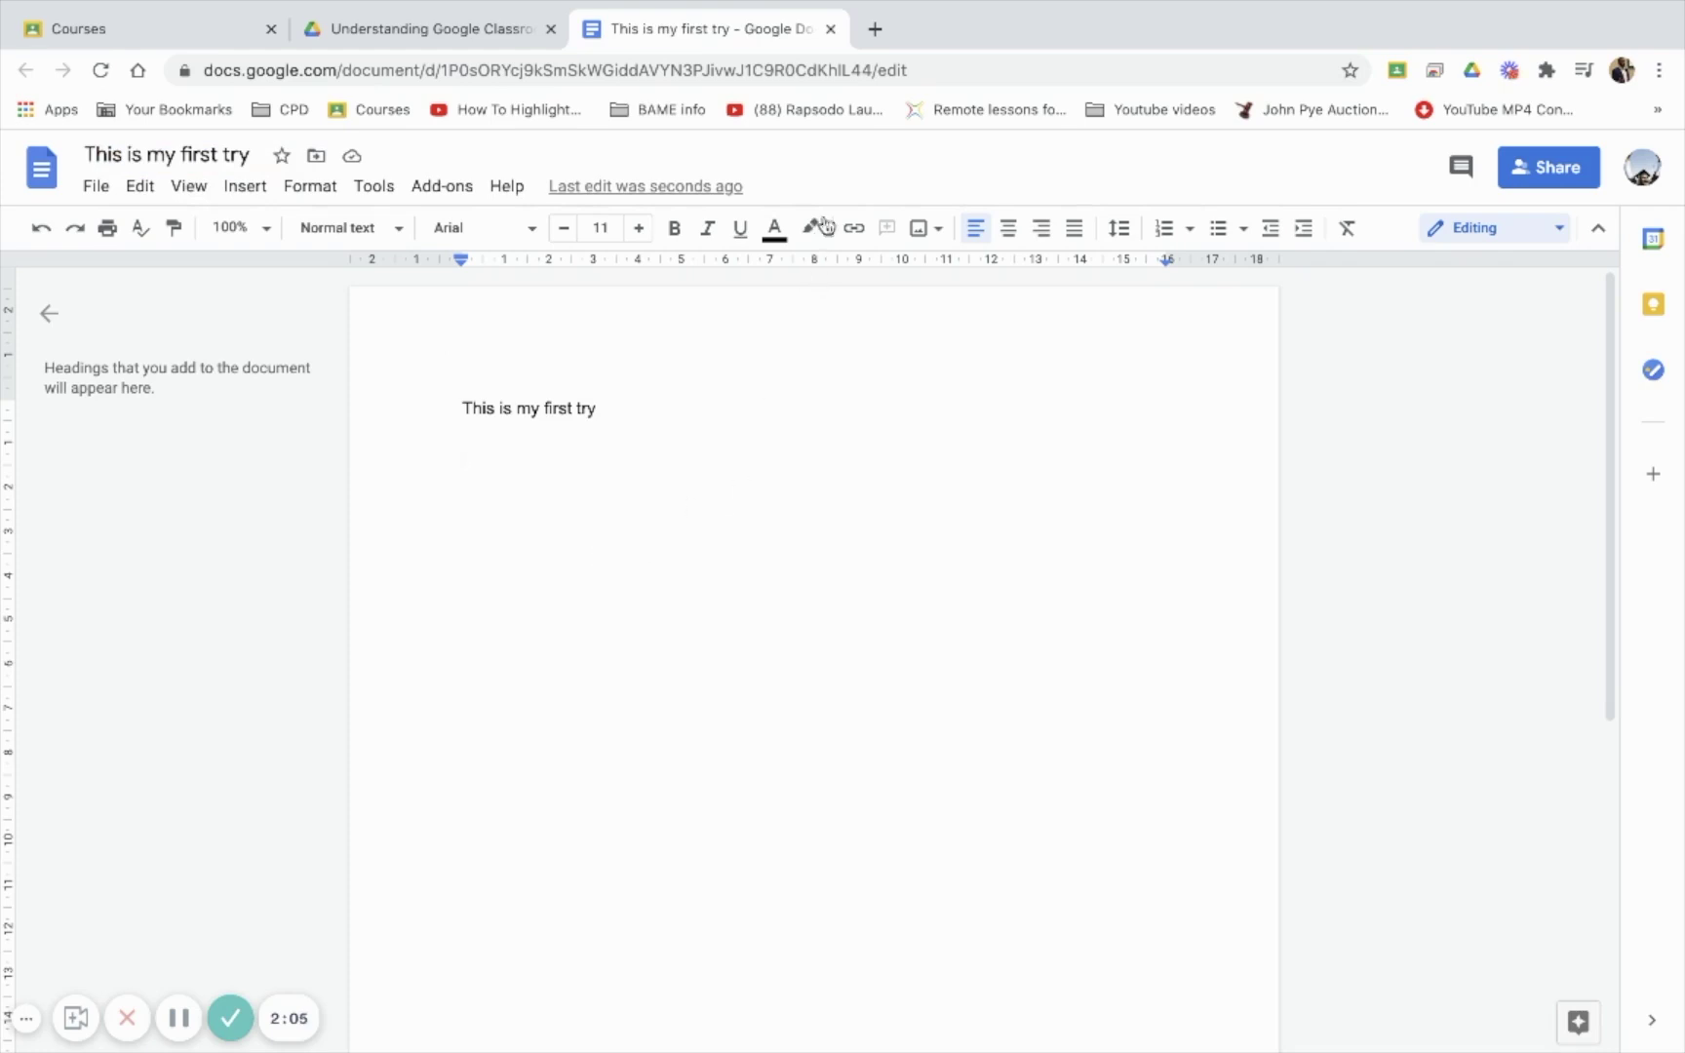
pyautogui.click(832, 29)
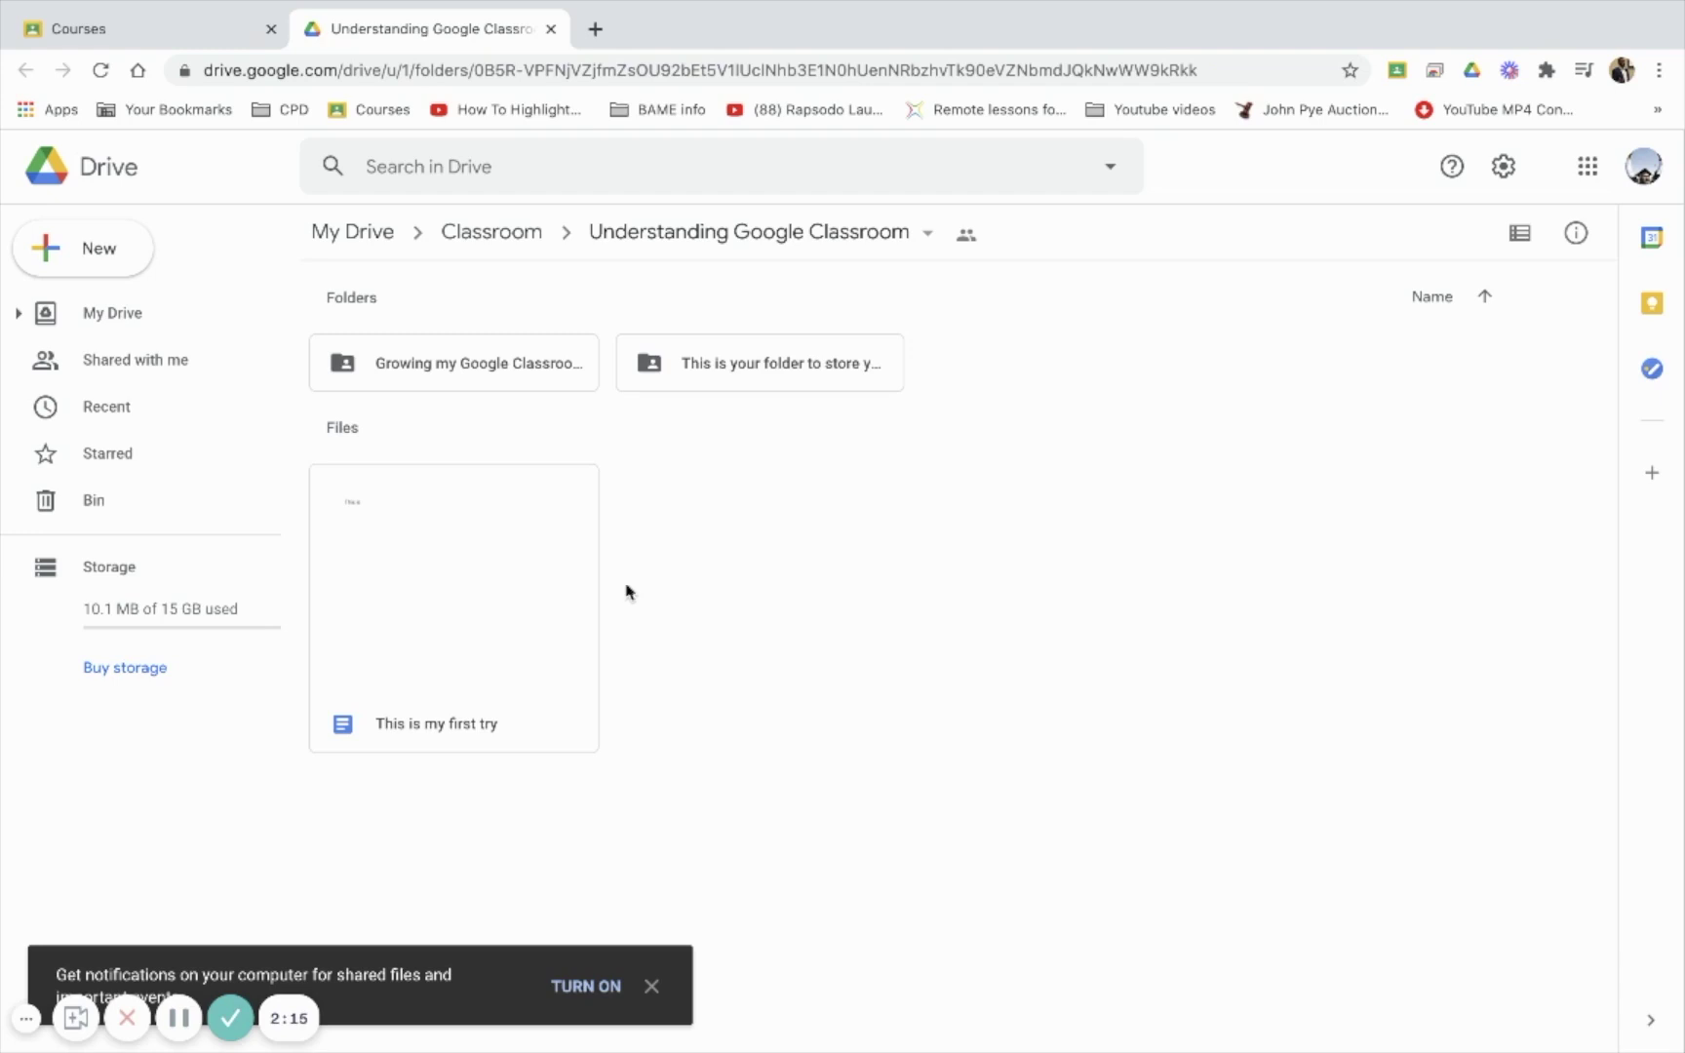
pyautogui.doubleClick(514, 577)
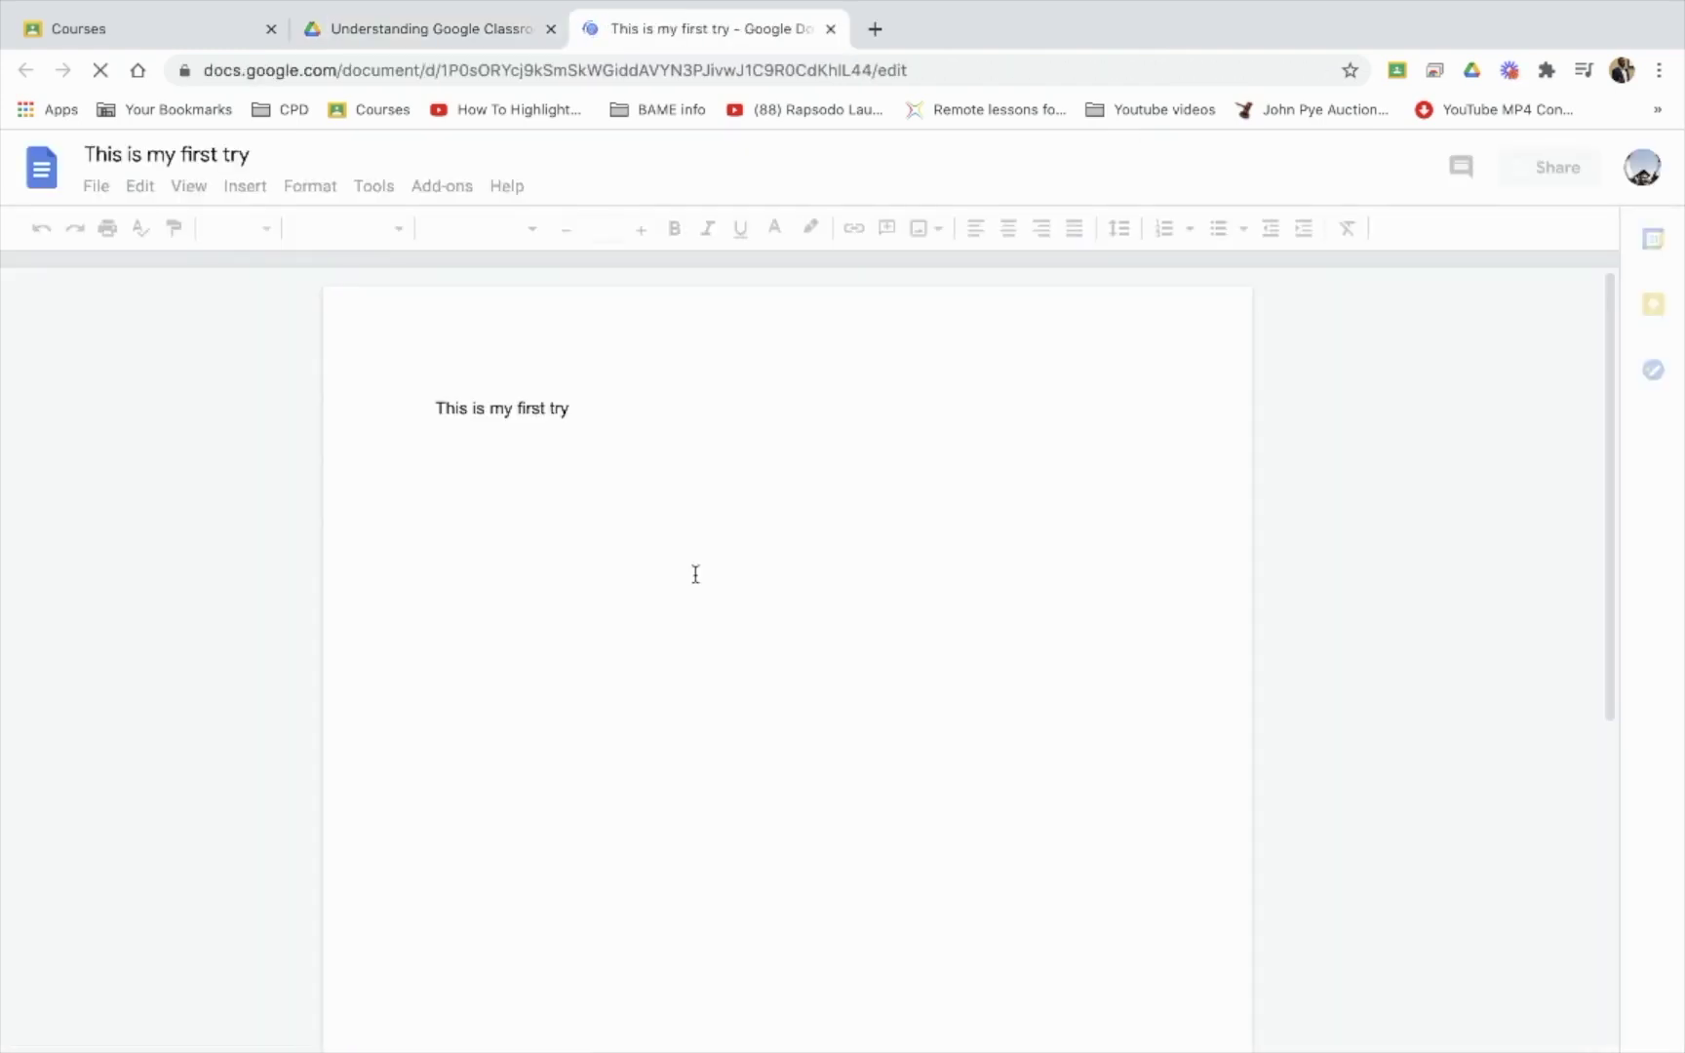
pyautogui.click(831, 29)
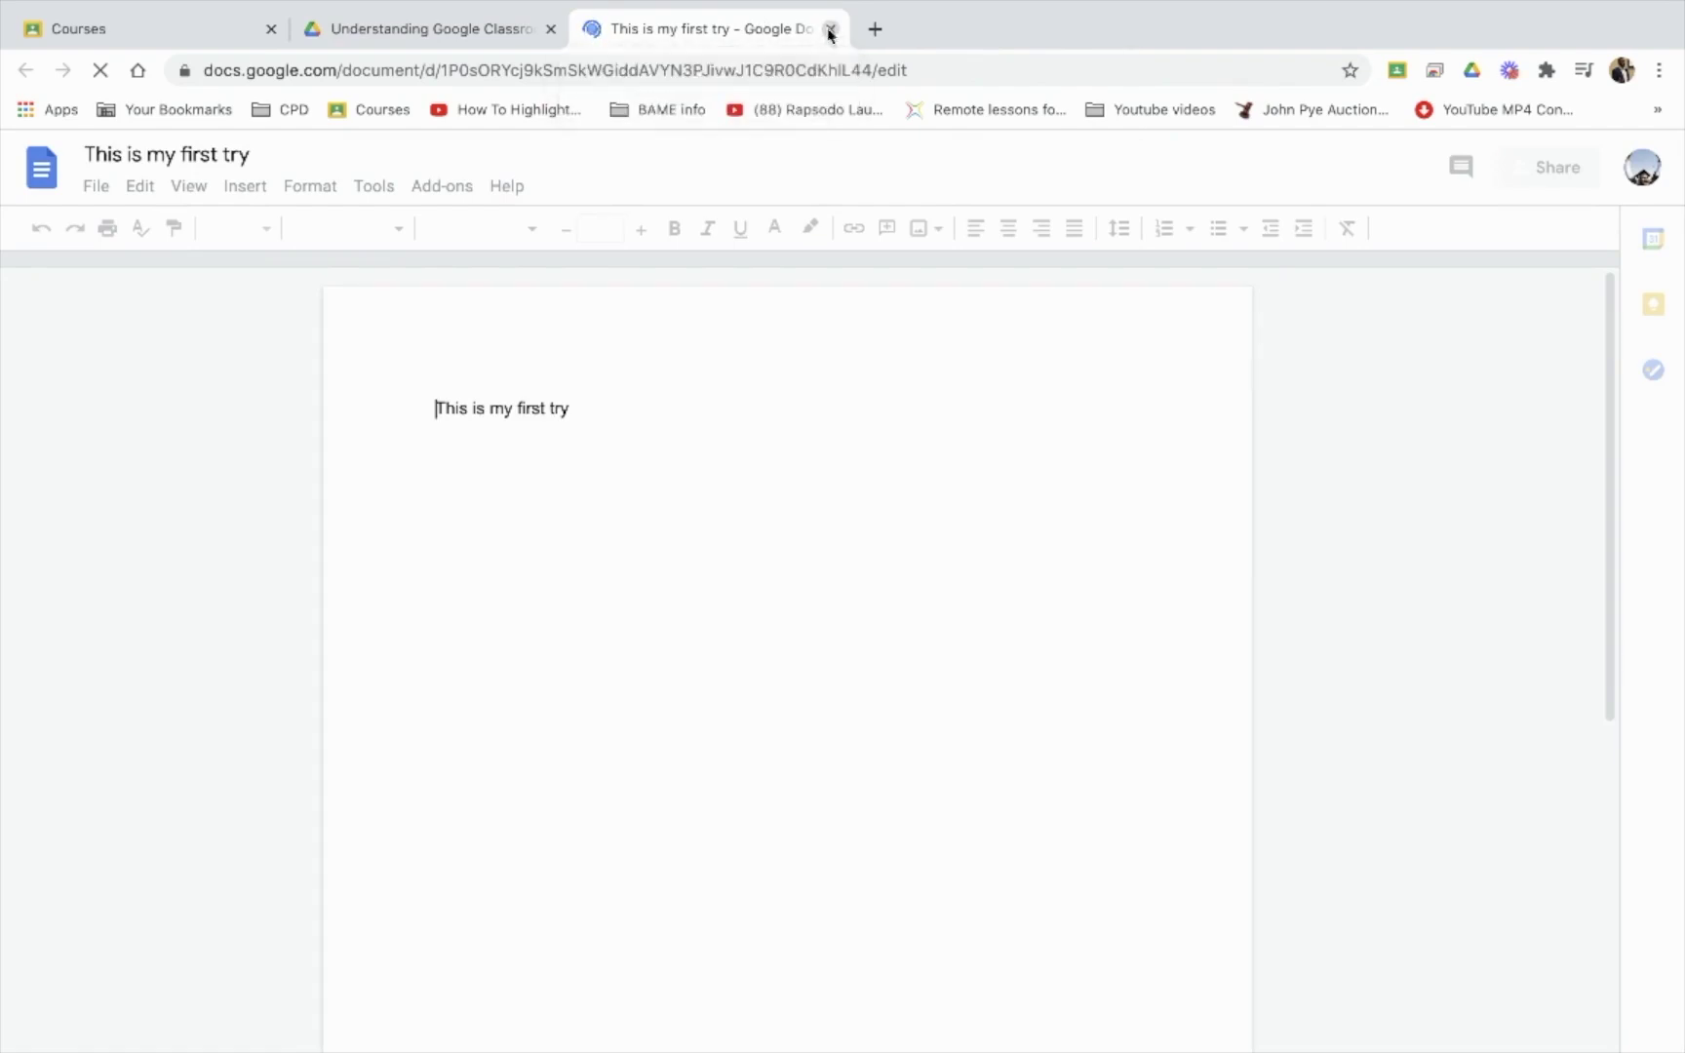